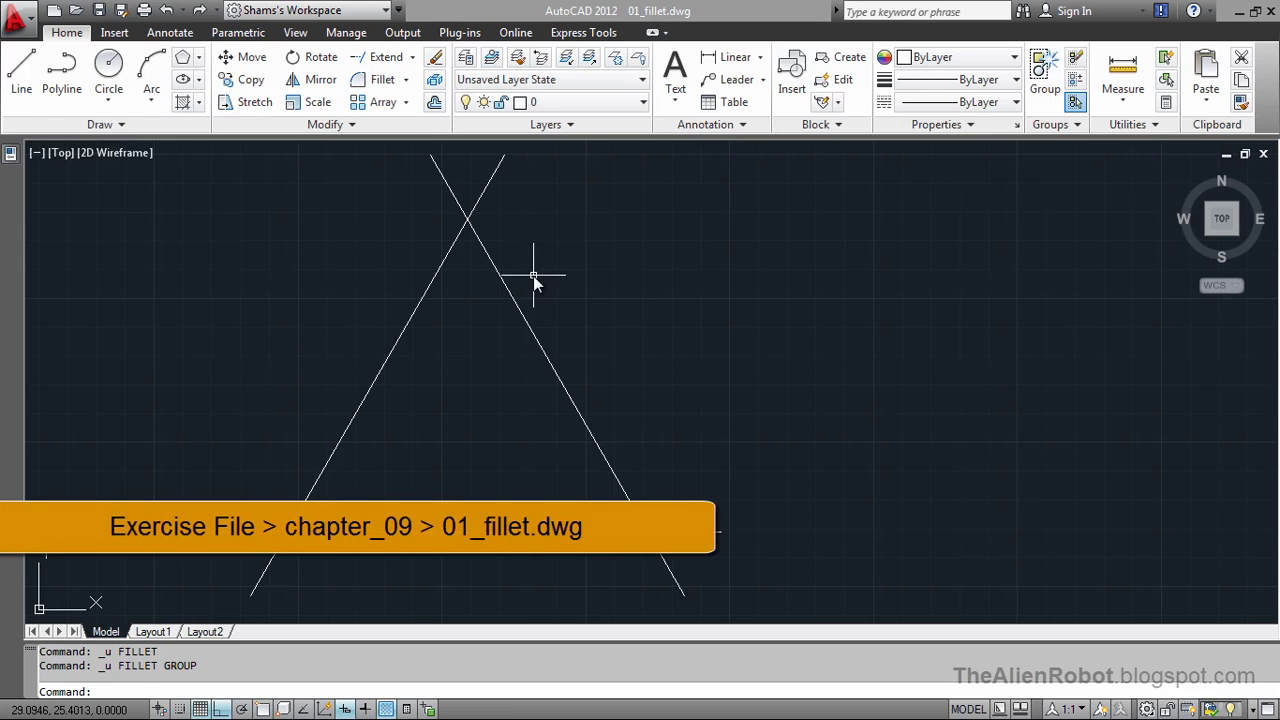
Step: Fillet the left and right diagonals at radius 0, trimming them into a sharp apex
left_click(383, 80)
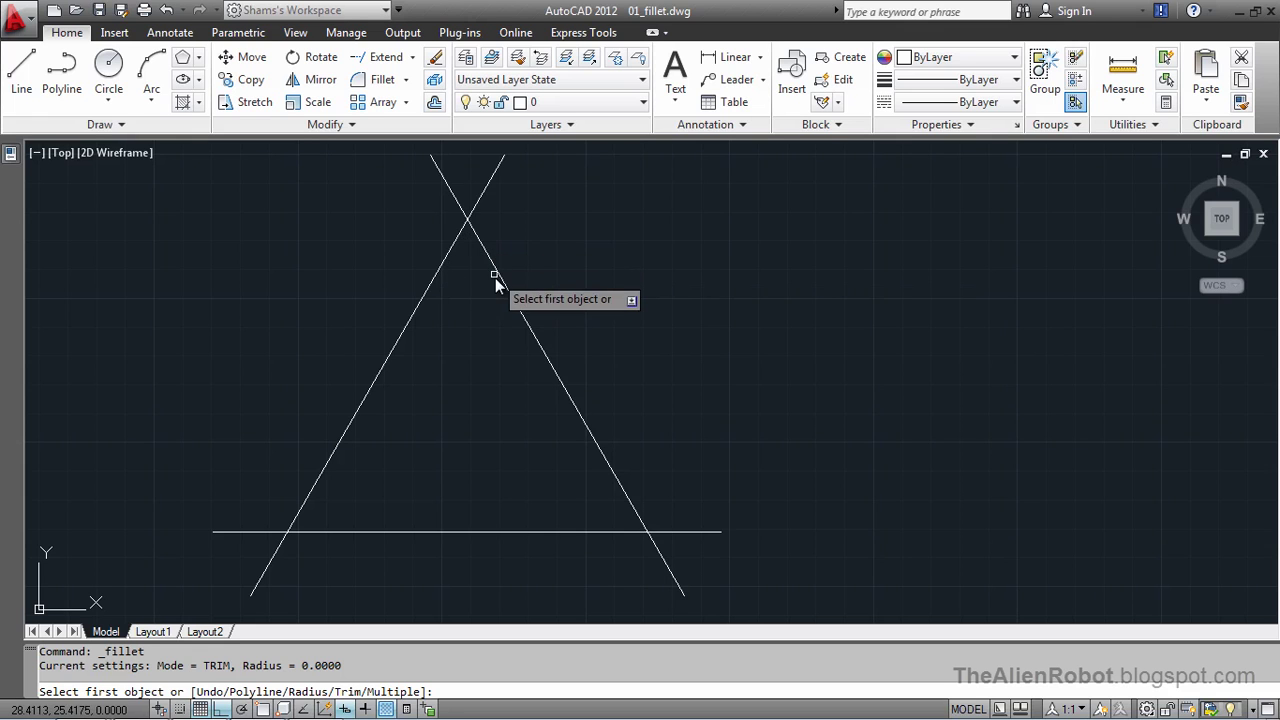
left_click(426, 293)
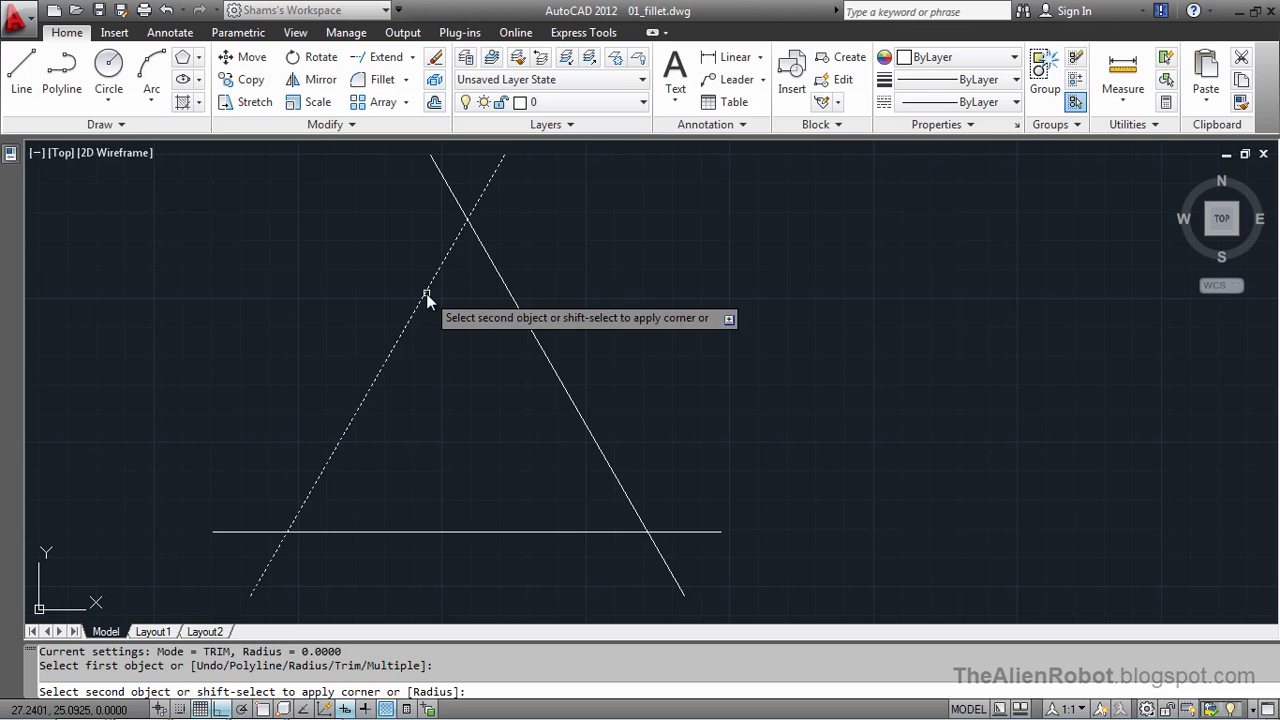
left_click(513, 298)
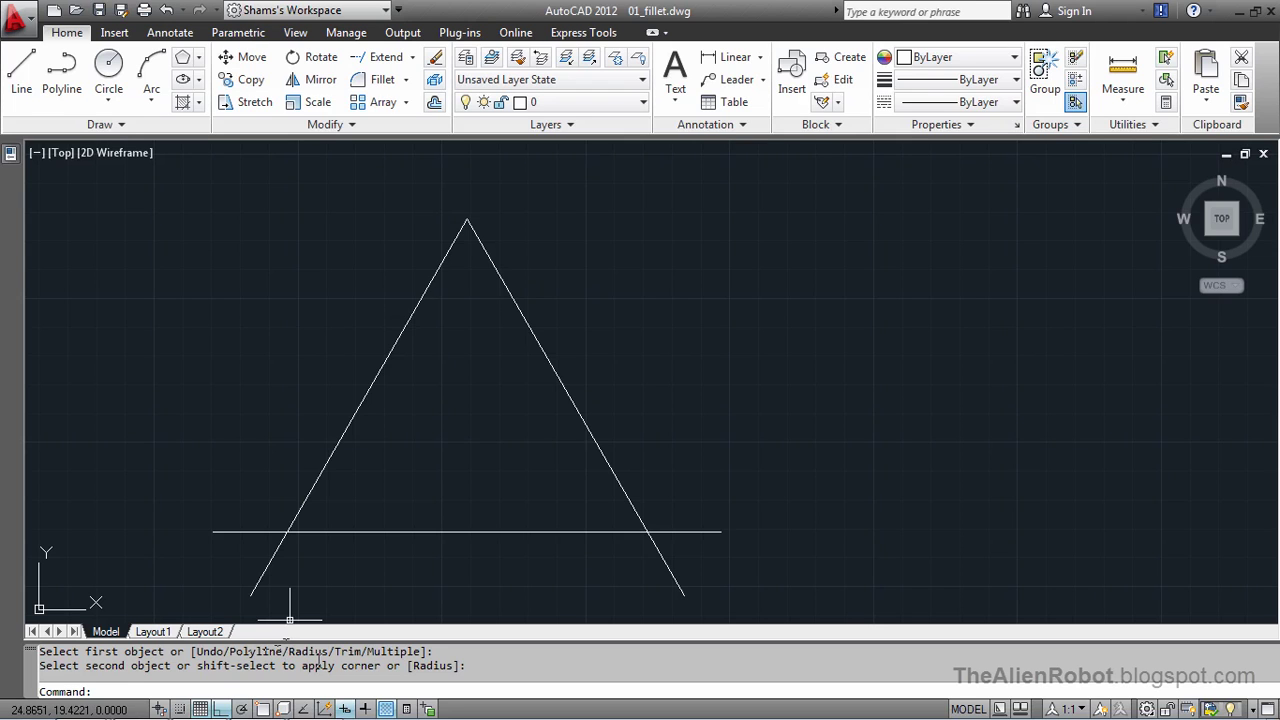
Step: Set the fillet radius to 0.7 and round the left diagonal's corner with the base line
left_click(382, 84)
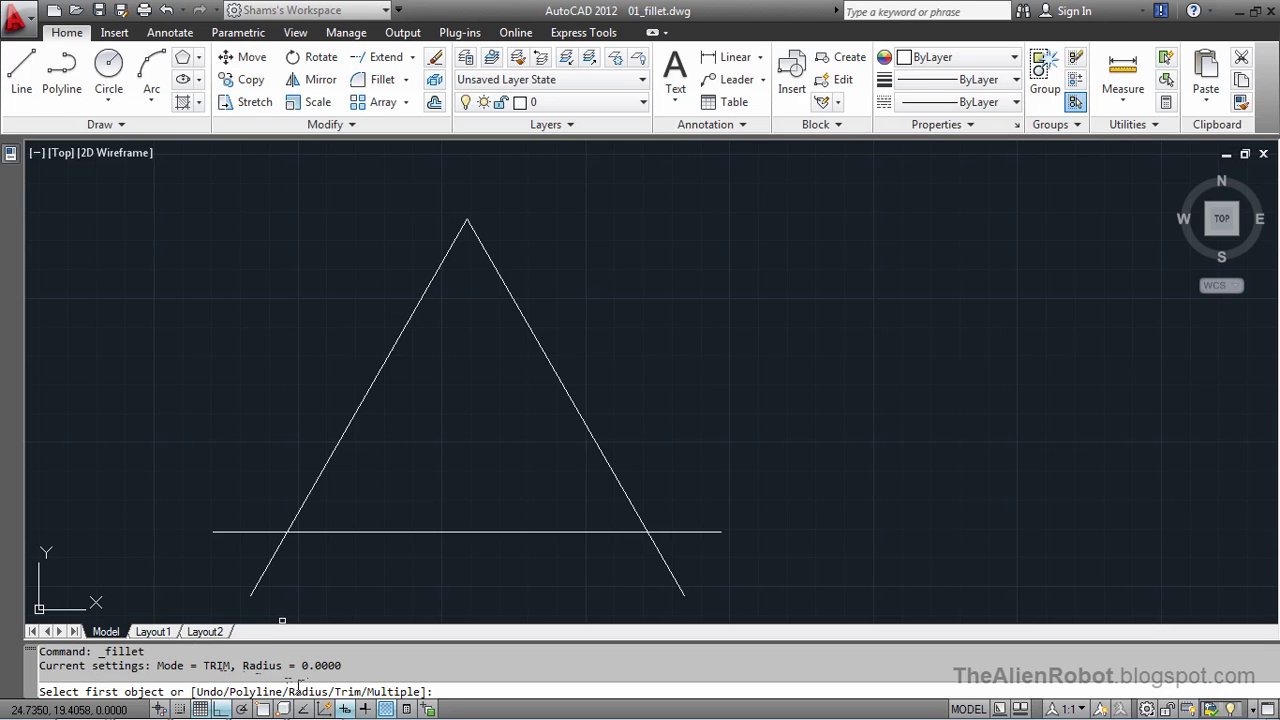
right_click(313, 349)
left_click(370, 472)
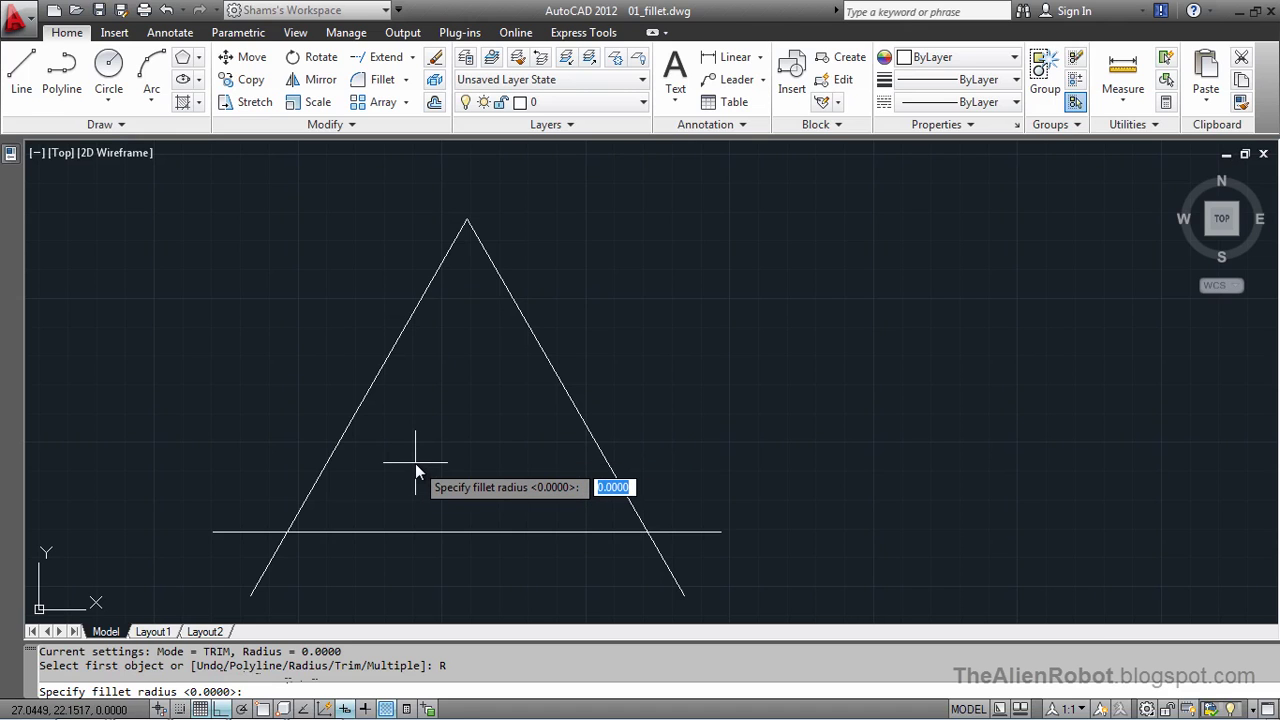
type("0.")
type("7")
key("Return")
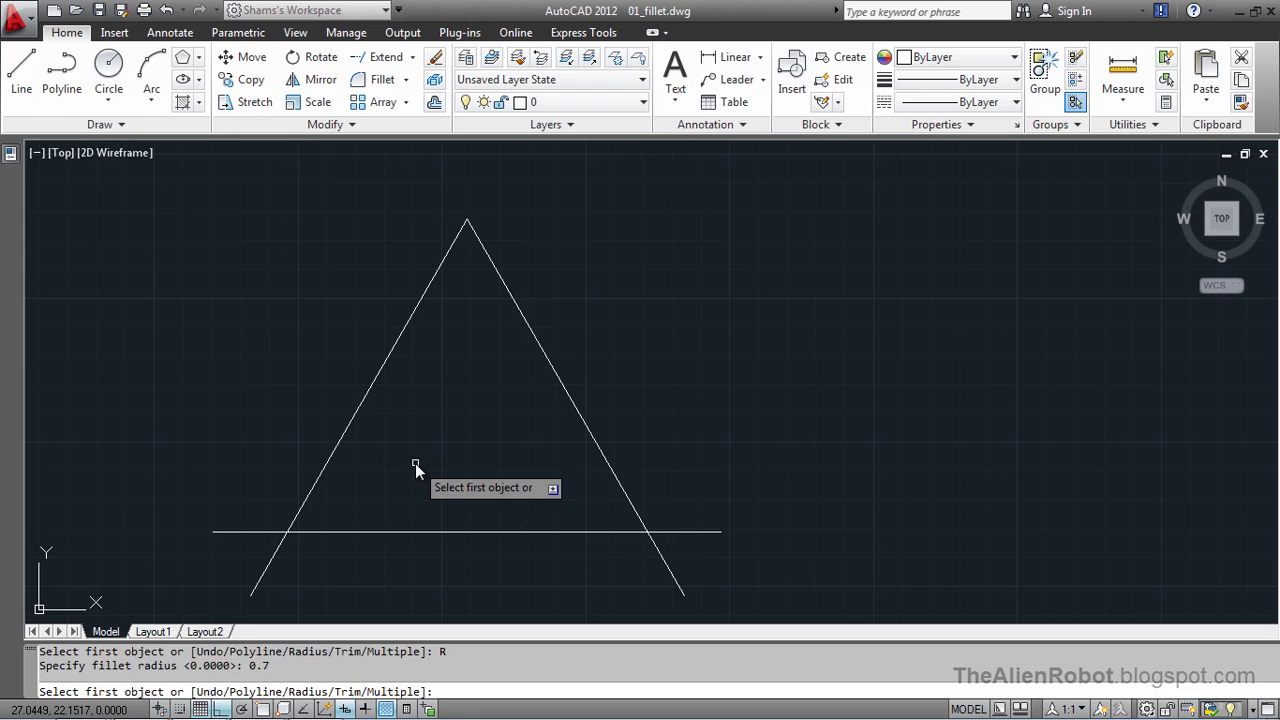
left_click(309, 492)
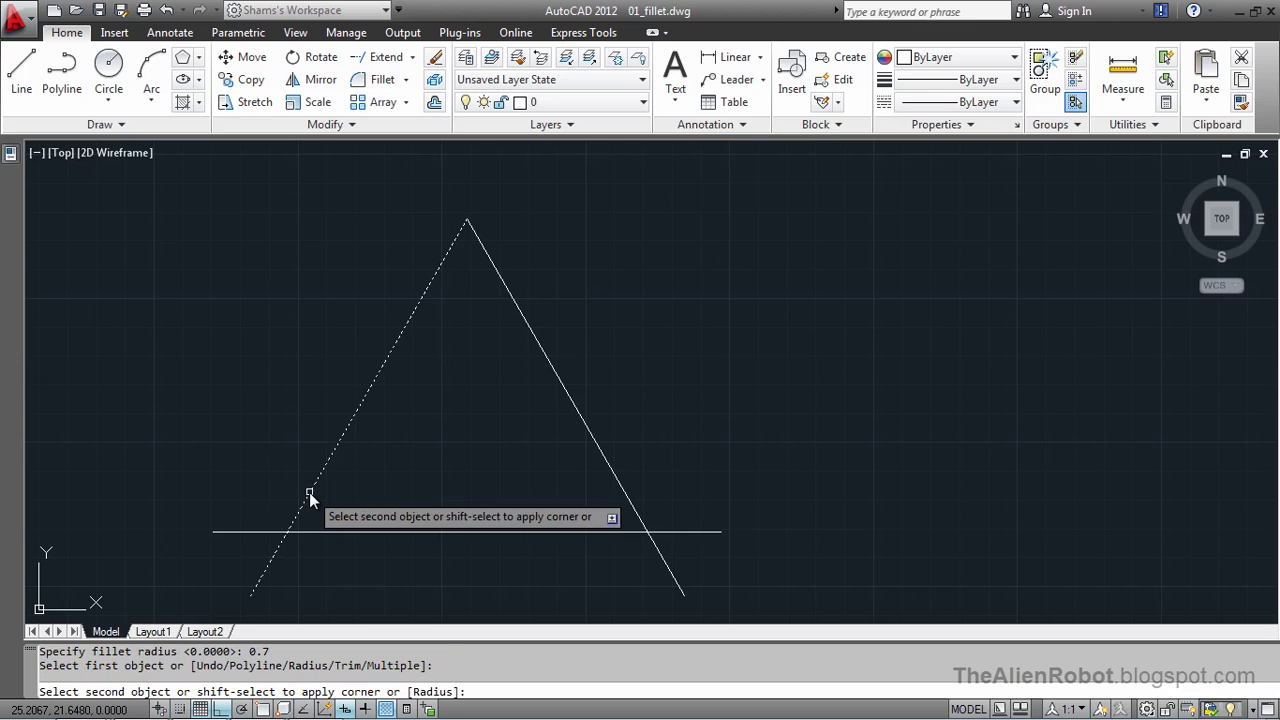
left_click(321, 541)
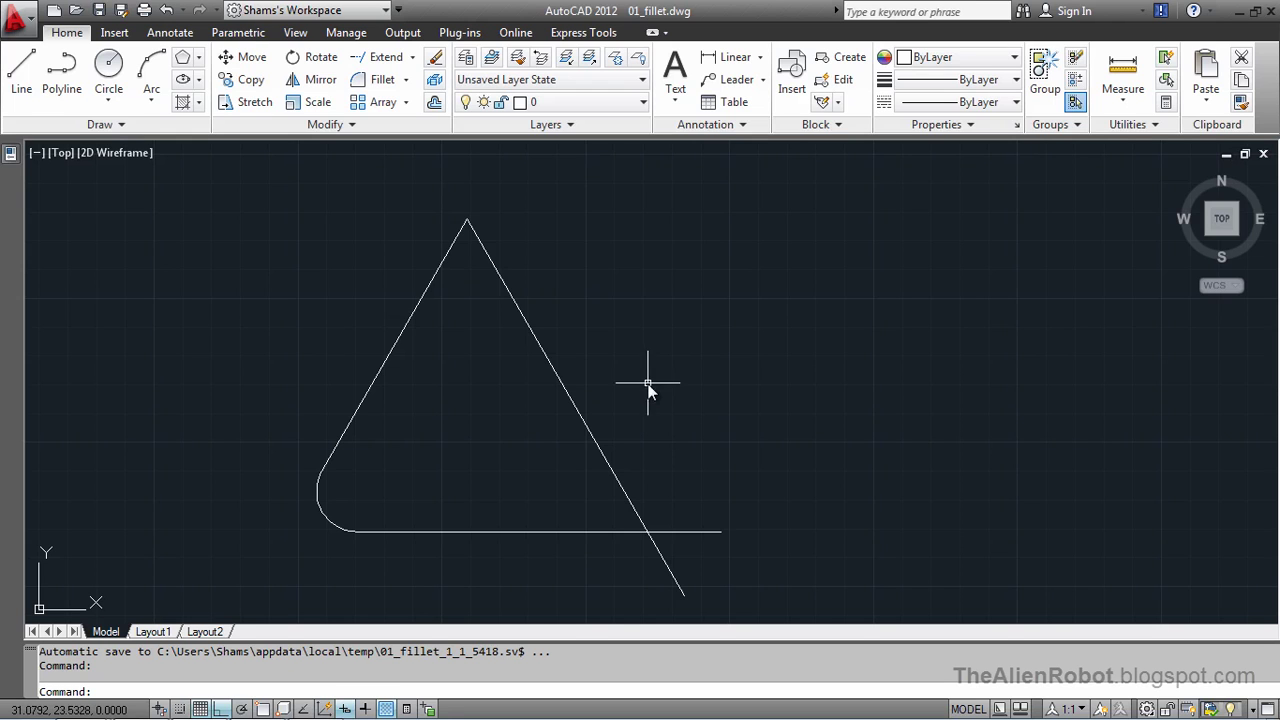
Step: Fillet the right diagonal with the bottom line, trimming both overhanging ends
left_click(382, 78)
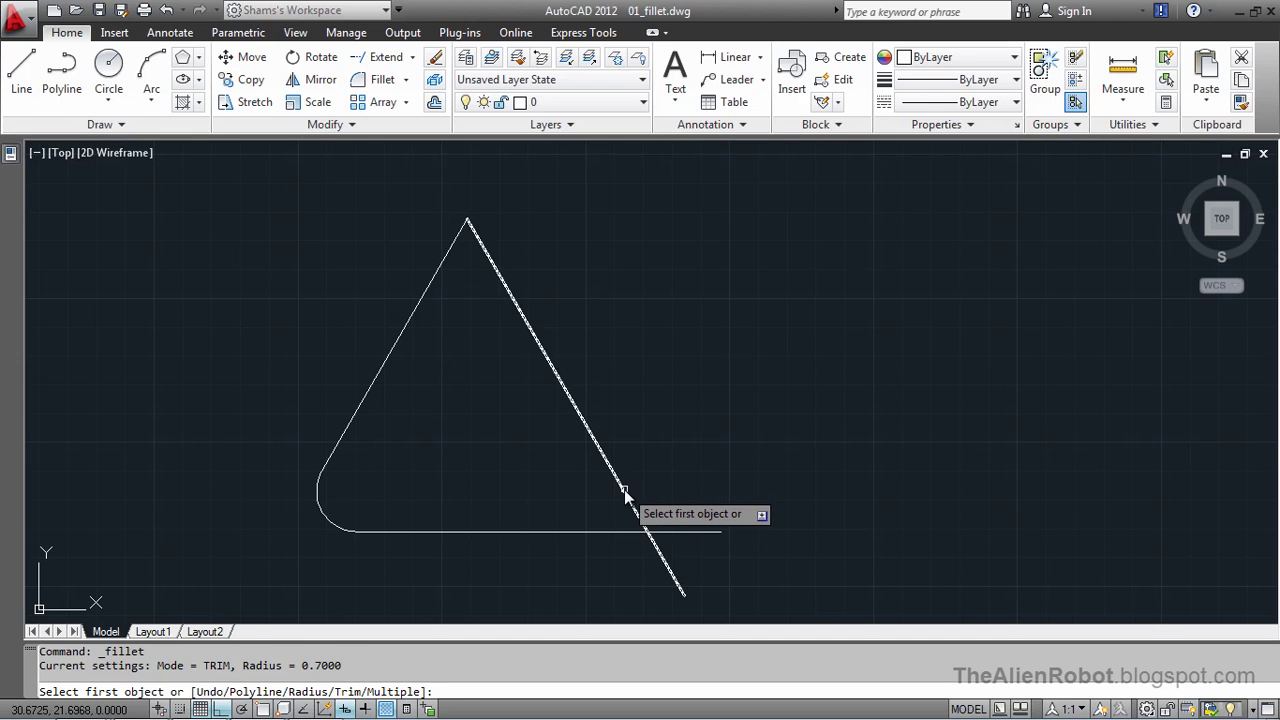
left_click(625, 490)
left_click(606, 532, "shift")
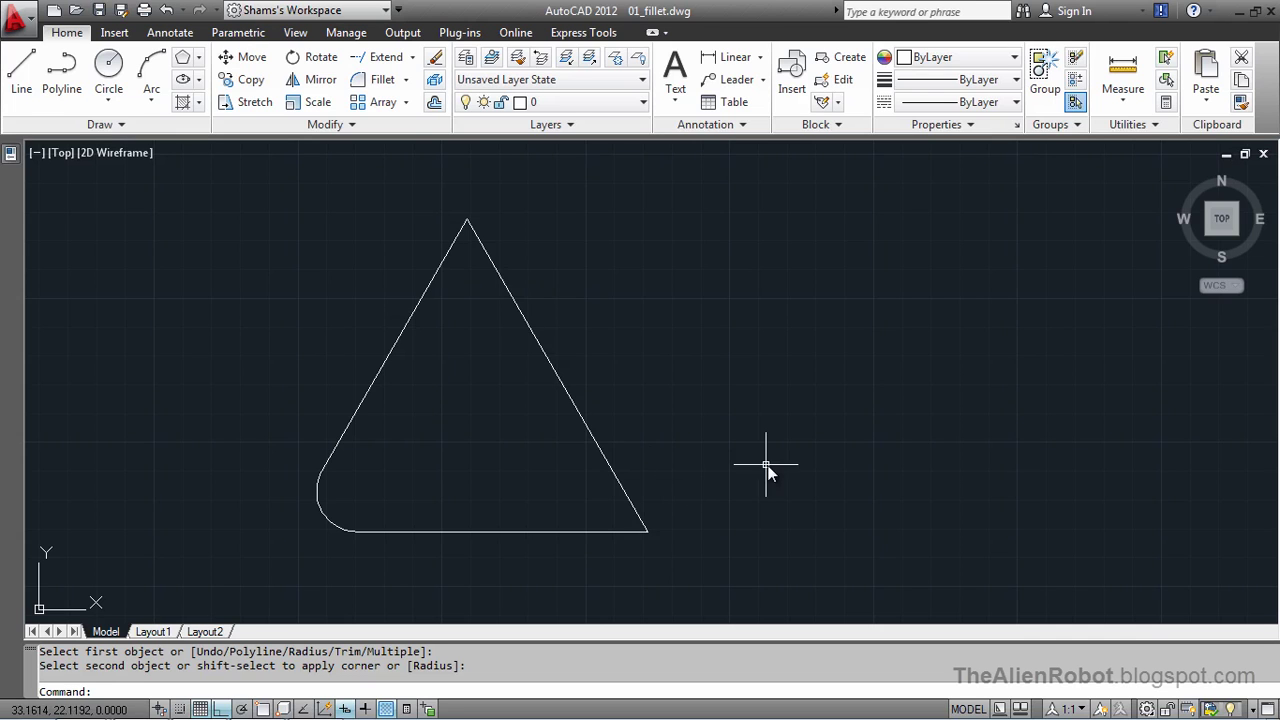
Step: Bring the MP3 player into view and fillet its outer top and left edges at radius 0.25
middle_click_drag(766, 466, 213, 409)
middle_click_drag(735, 428, 451, 480)
scroll(641, 482, "up", 2)
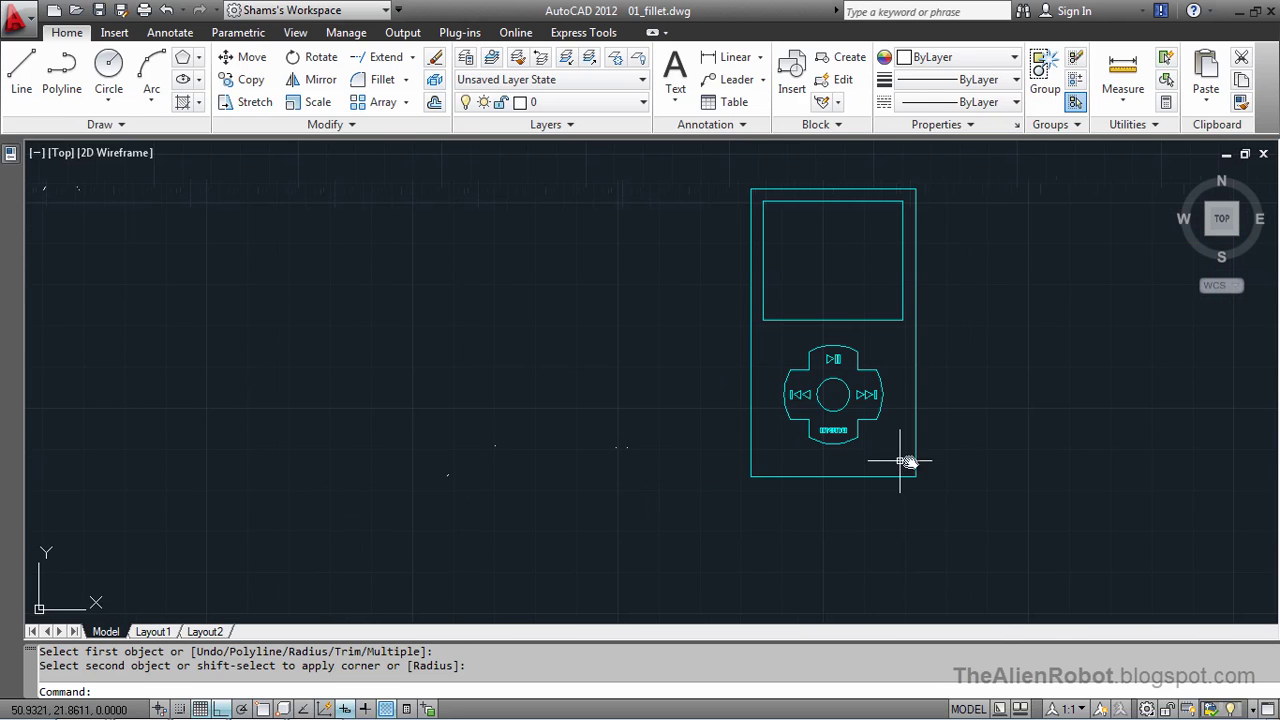
middle_click_drag(986, 414, 920, 483)
scroll(920, 475, "up", 2)
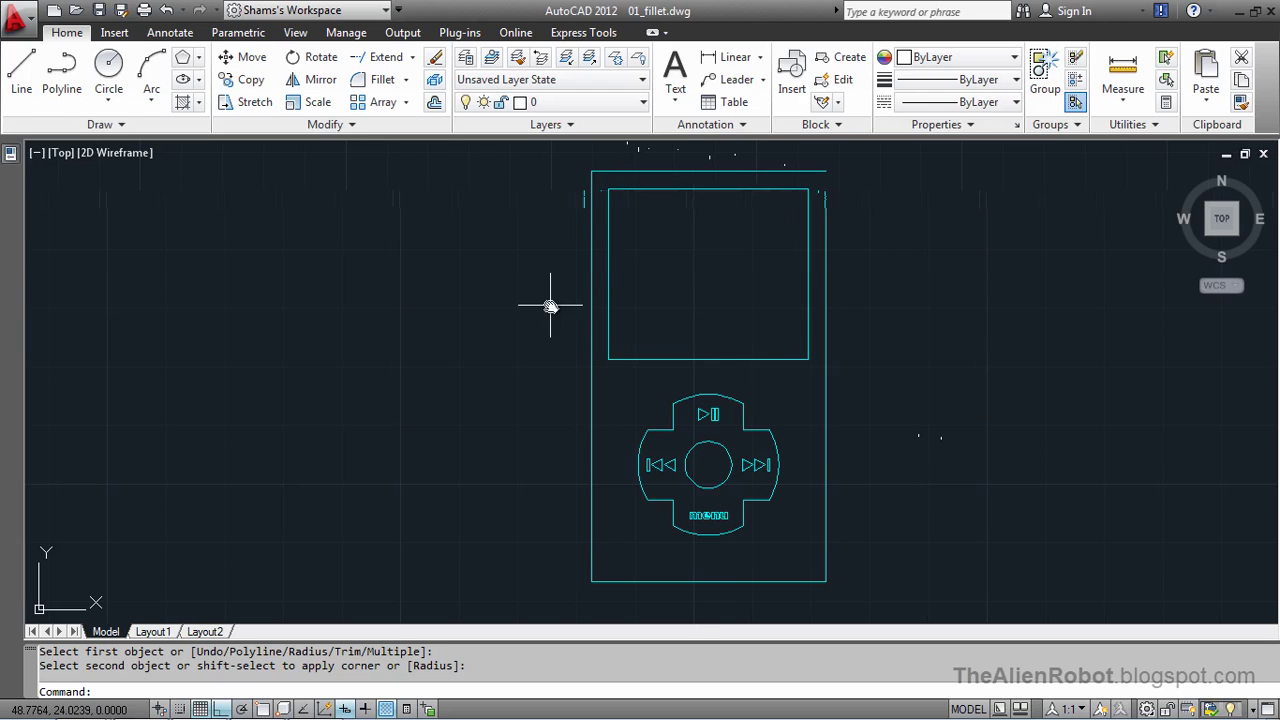
left_click(383, 79)
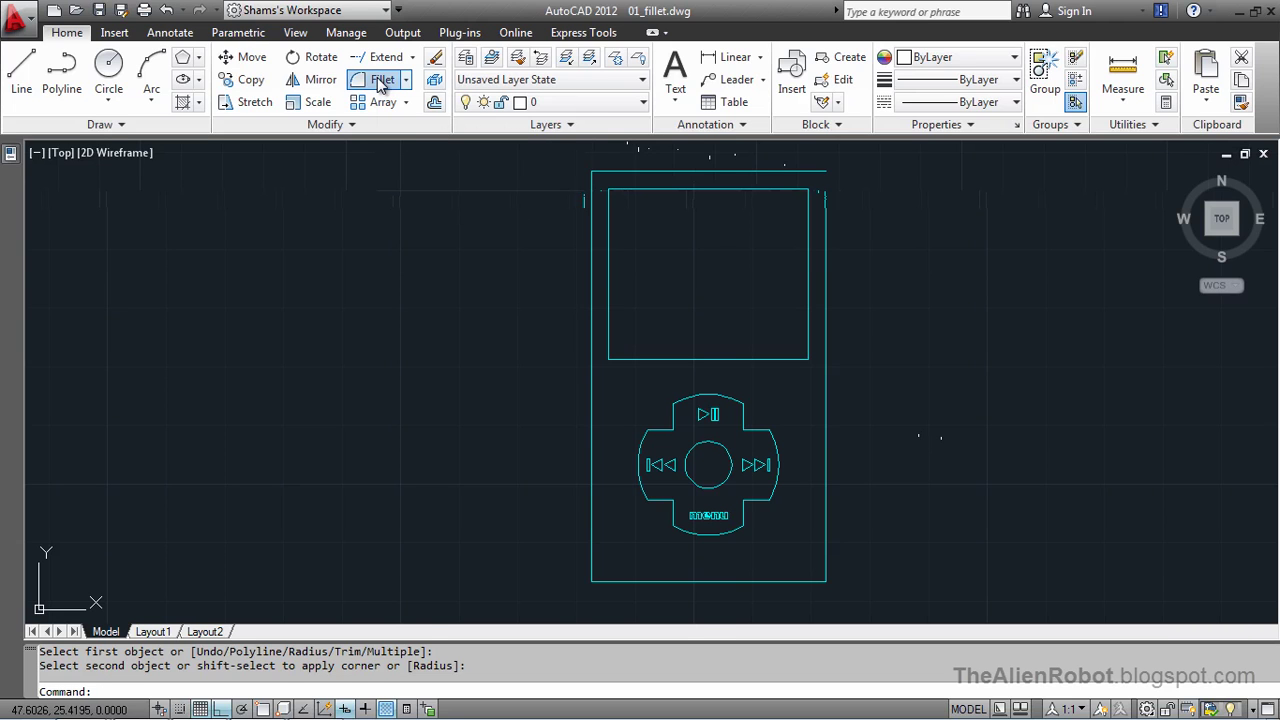
right_click(483, 313)
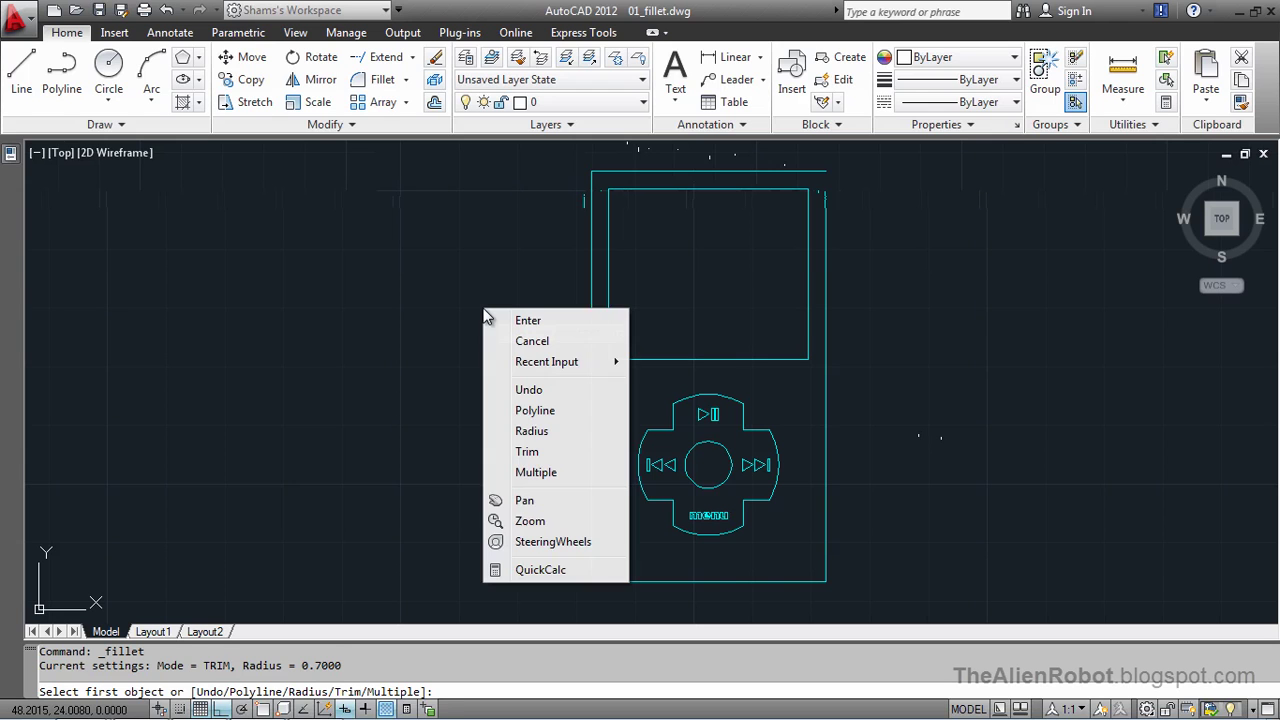
left_click(535, 433)
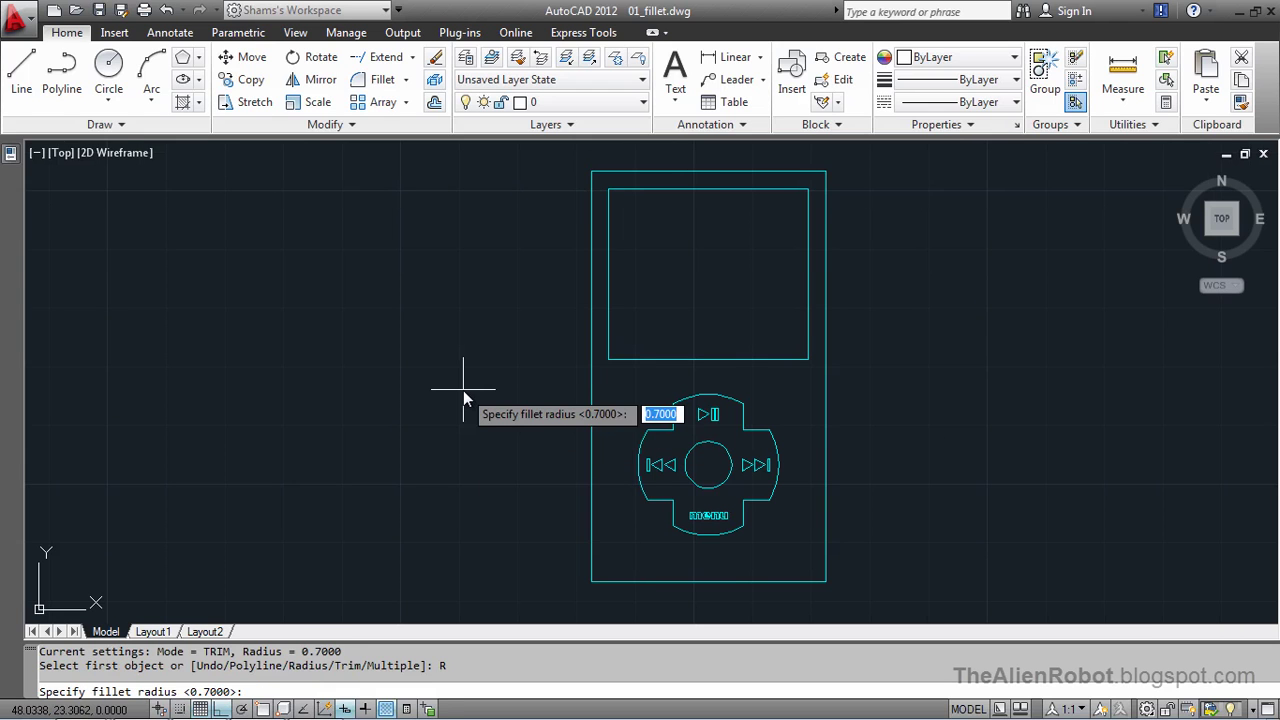
type(".25")
key("Return")
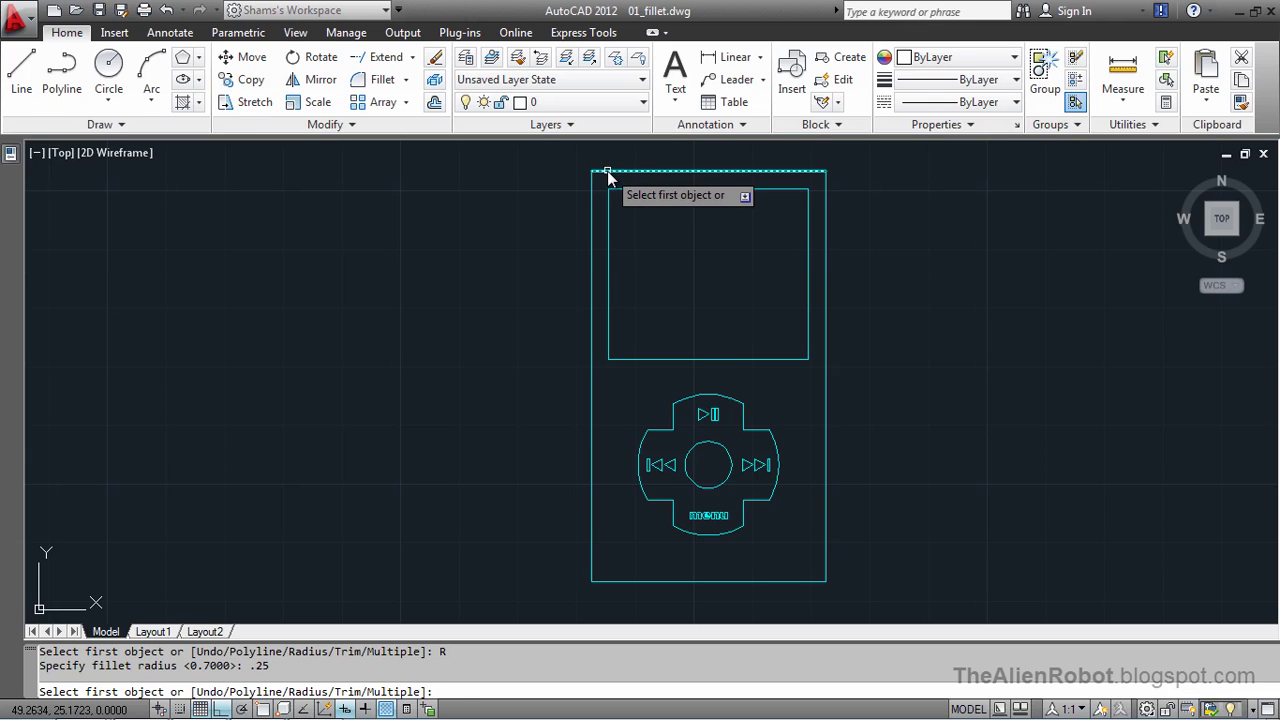
left_click(608, 173)
left_click(591, 205)
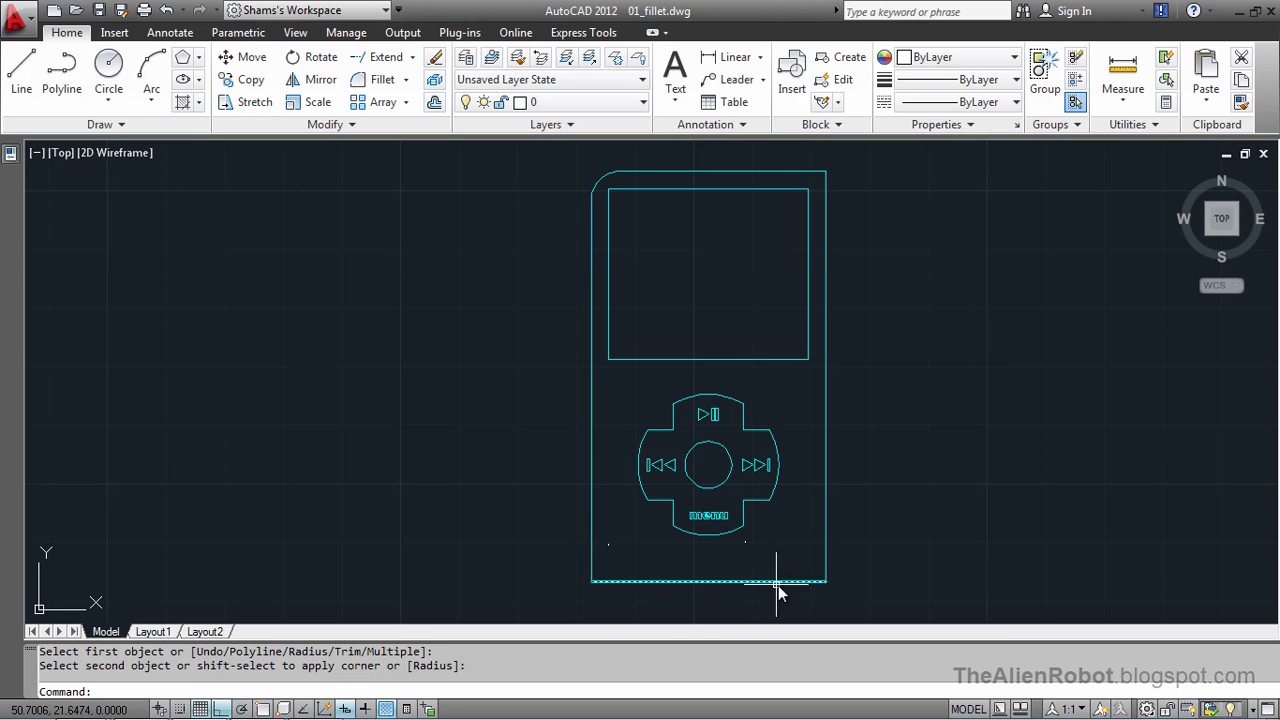
Step: In Fillet's Multiple mode, round the outline's top-right, bottom-right and bottom-left corners
left_click(383, 79)
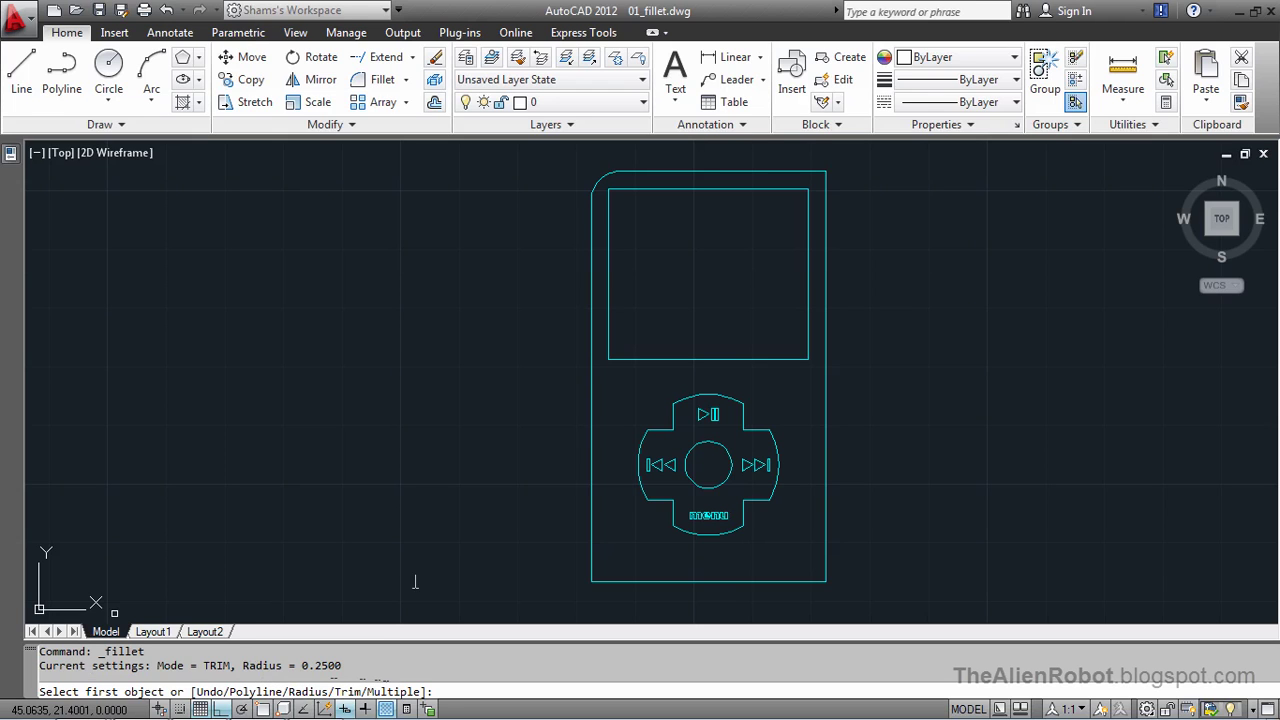
right_click(451, 324)
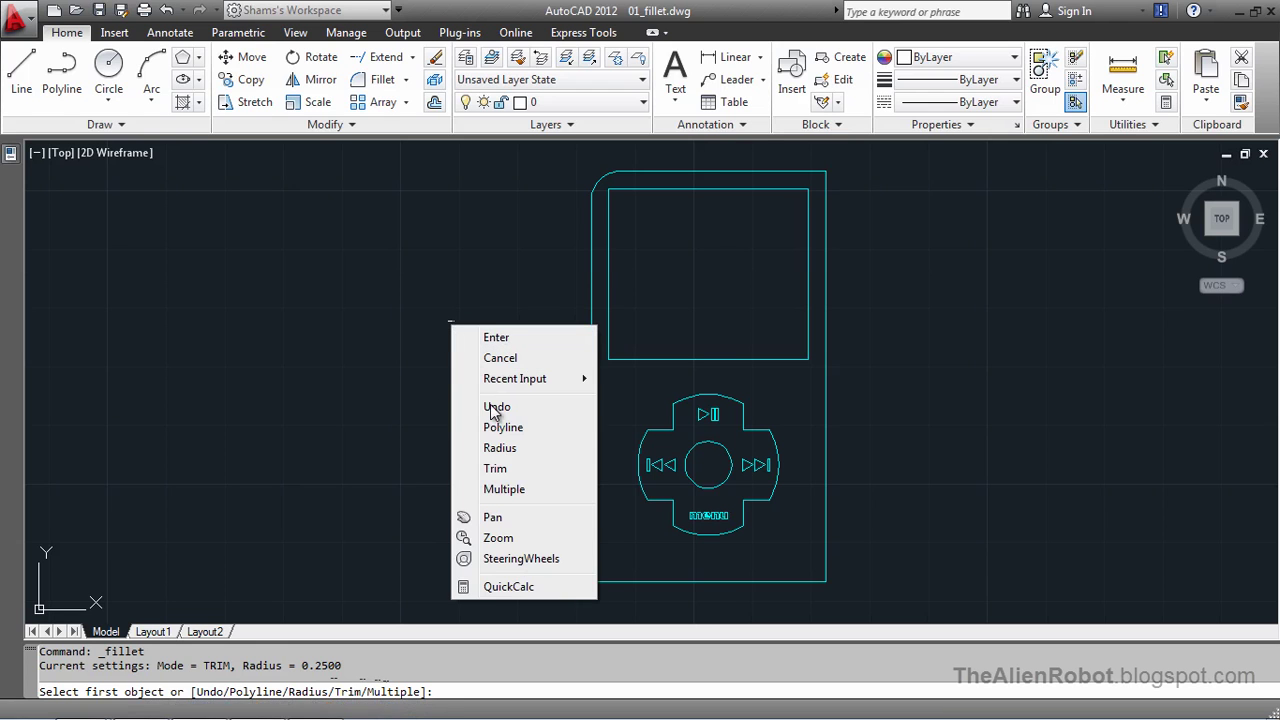
left_click(503, 490)
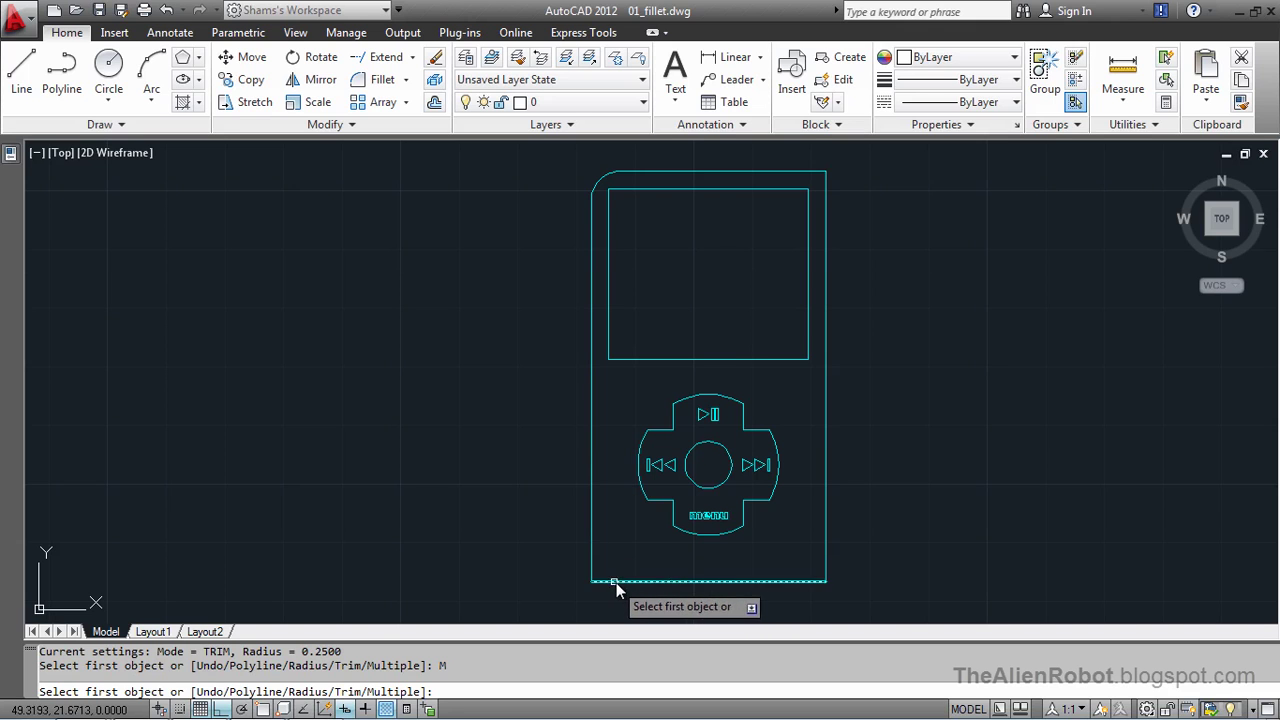
left_click(815, 173)
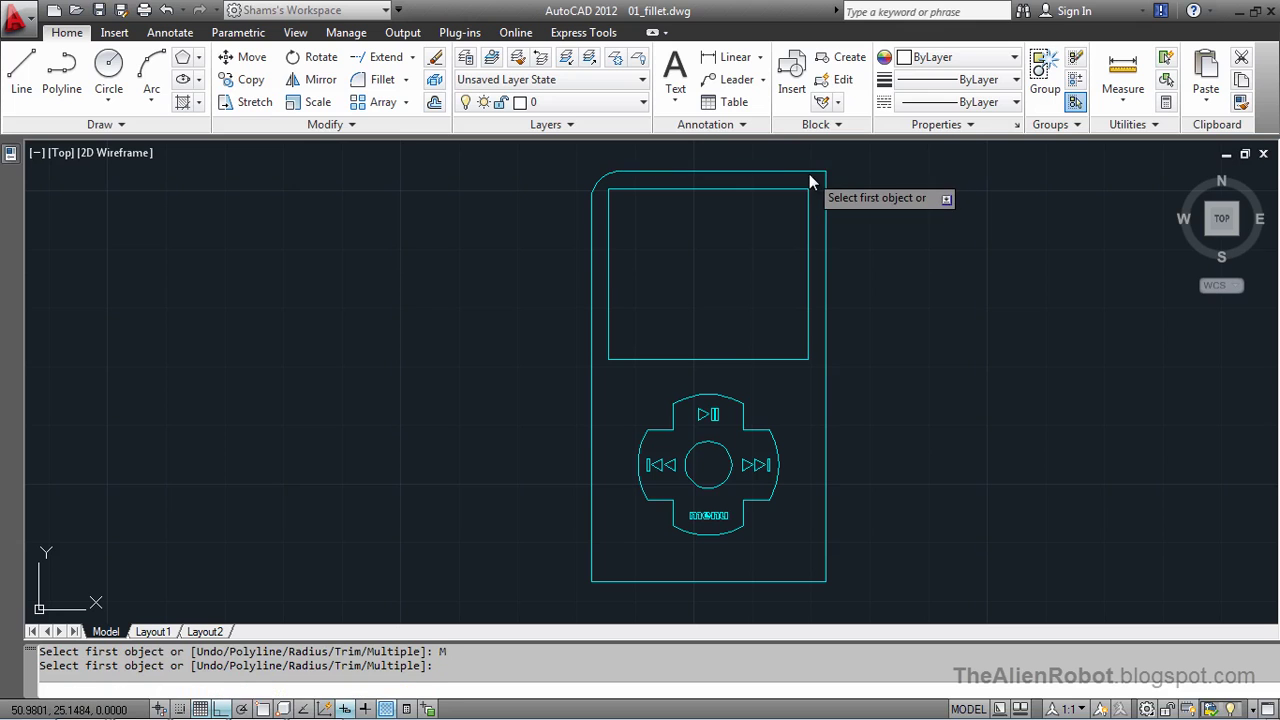
left_click(825, 226)
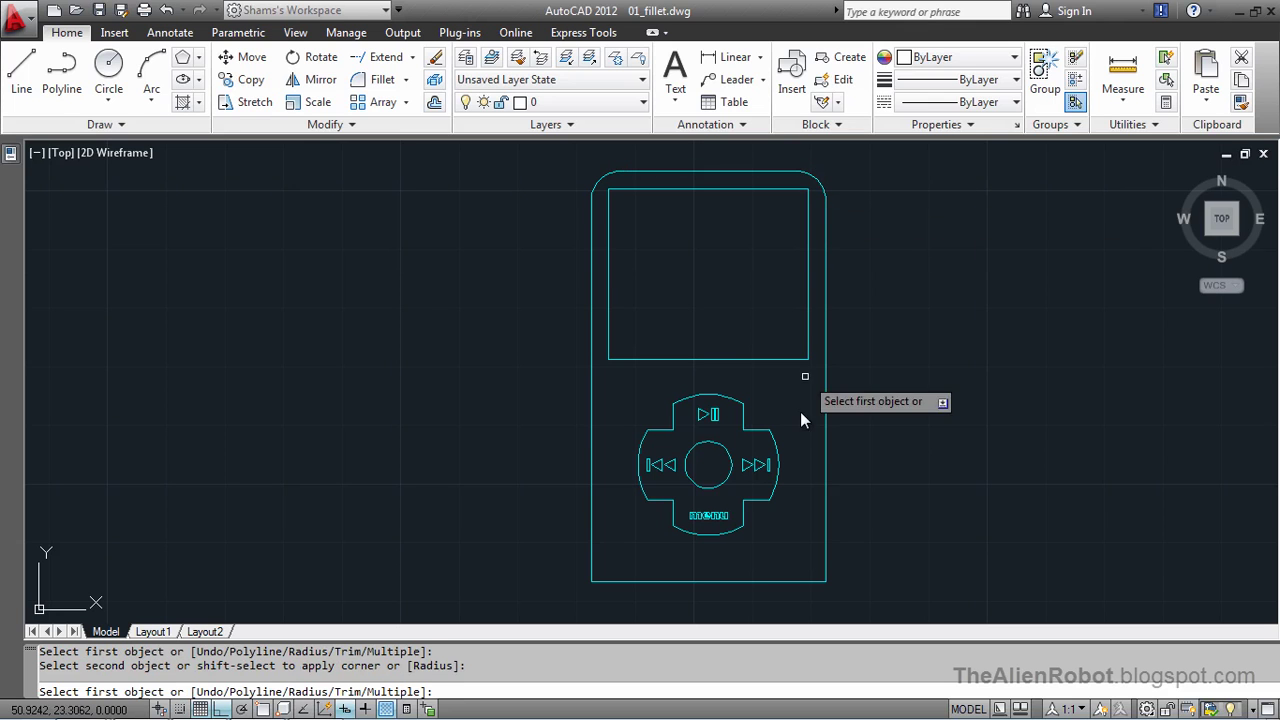
left_click(824, 550)
left_click(800, 581)
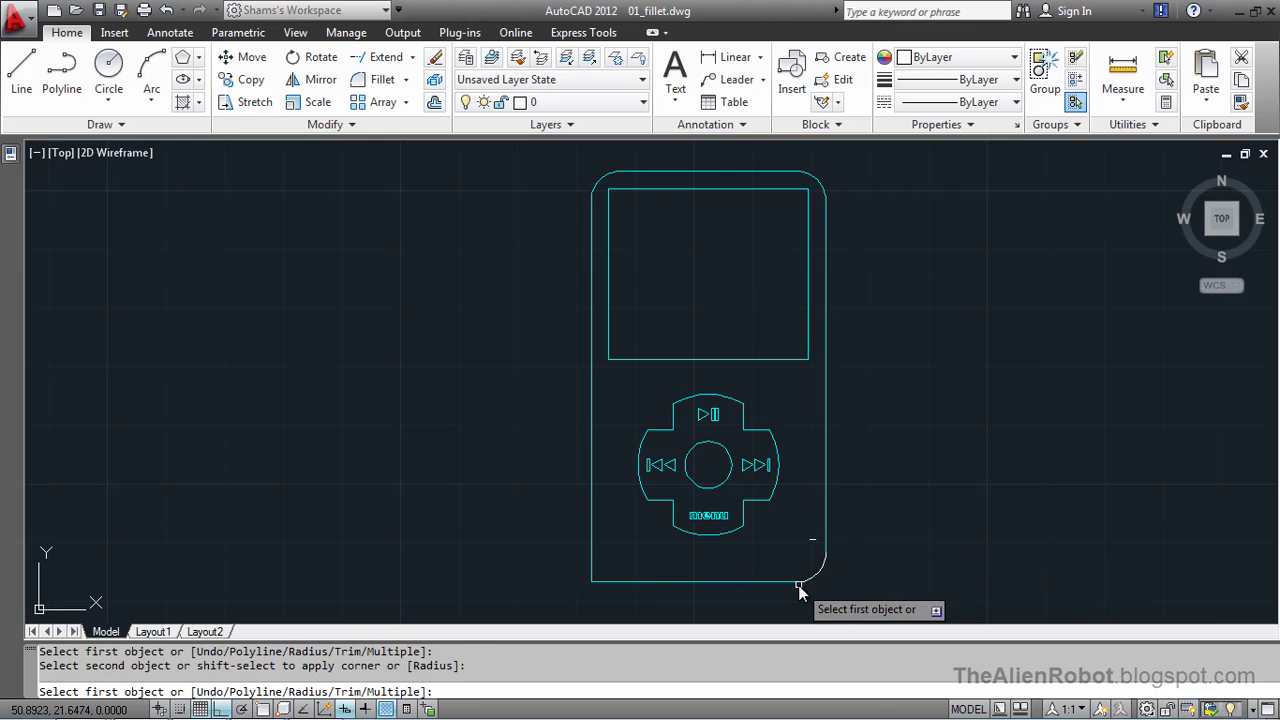
left_click(628, 582)
left_click(593, 558)
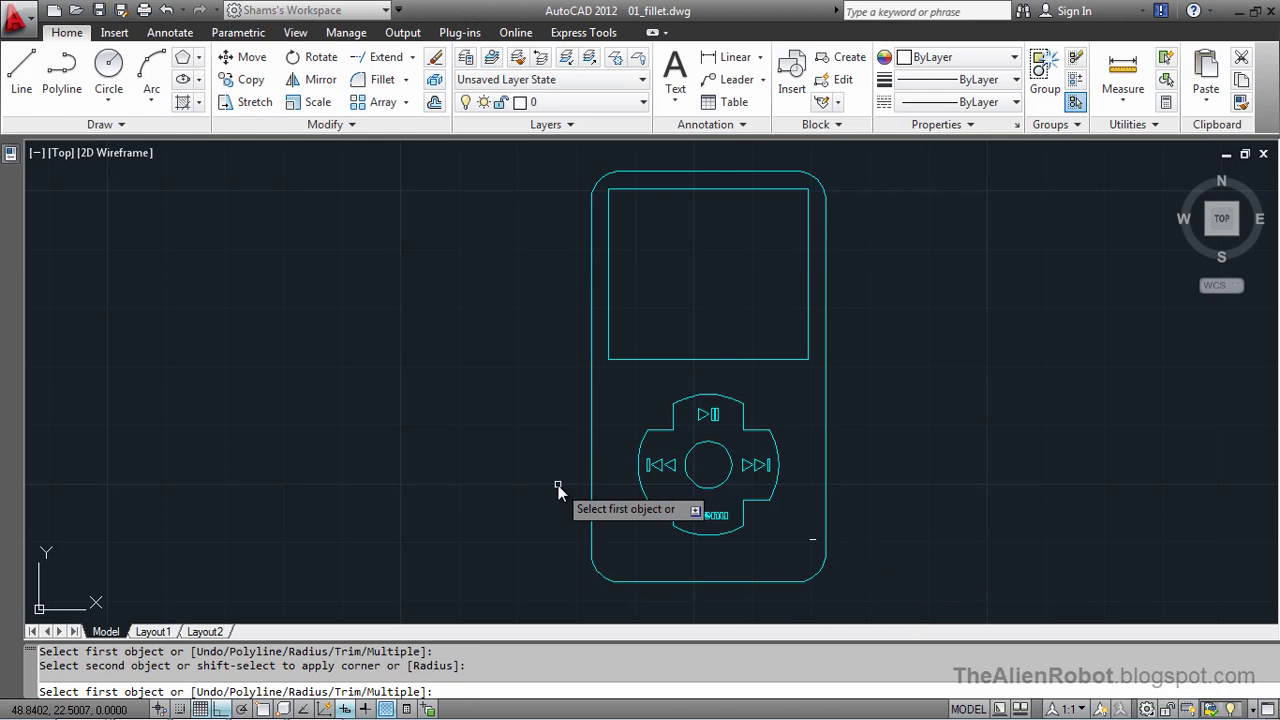
key("Escape")
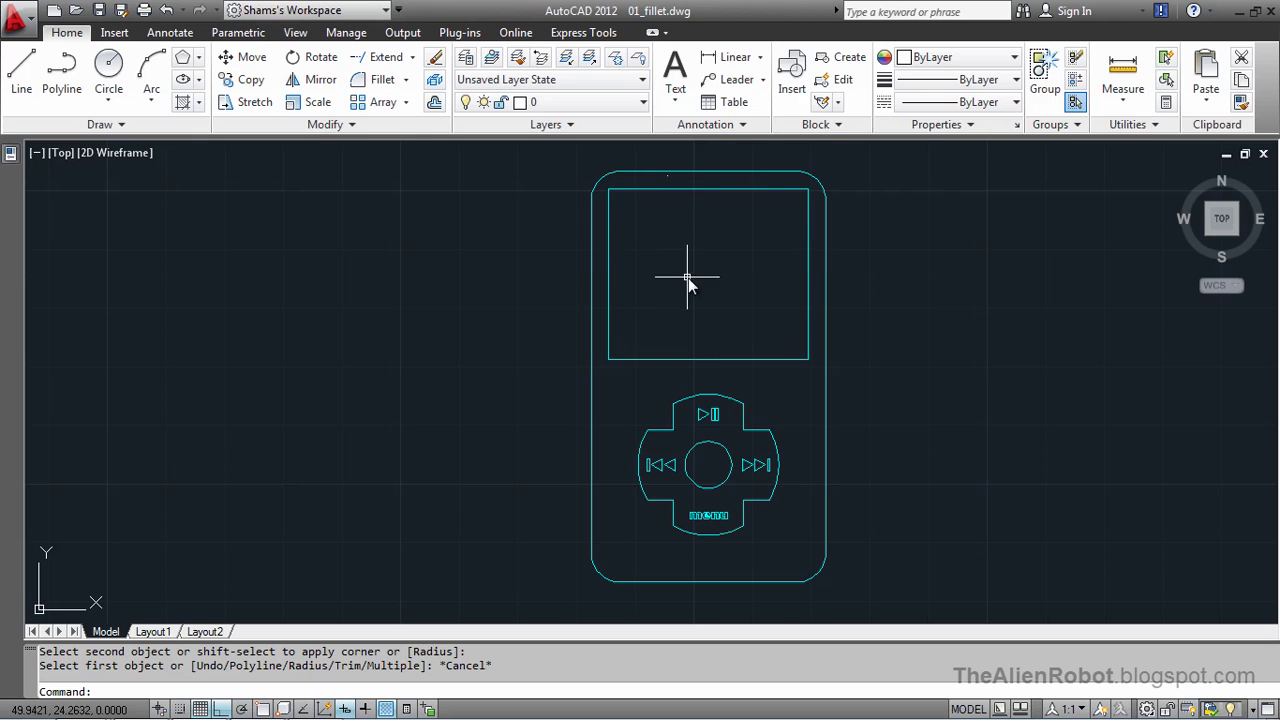
Step: Zoom in on the inner screen rectangle and select it to inspect it
scroll(689, 276, "up", 2)
scroll(735, 257, "up", 1)
scroll(728, 312, "up", 1)
middle_click_drag(746, 277, 744, 308)
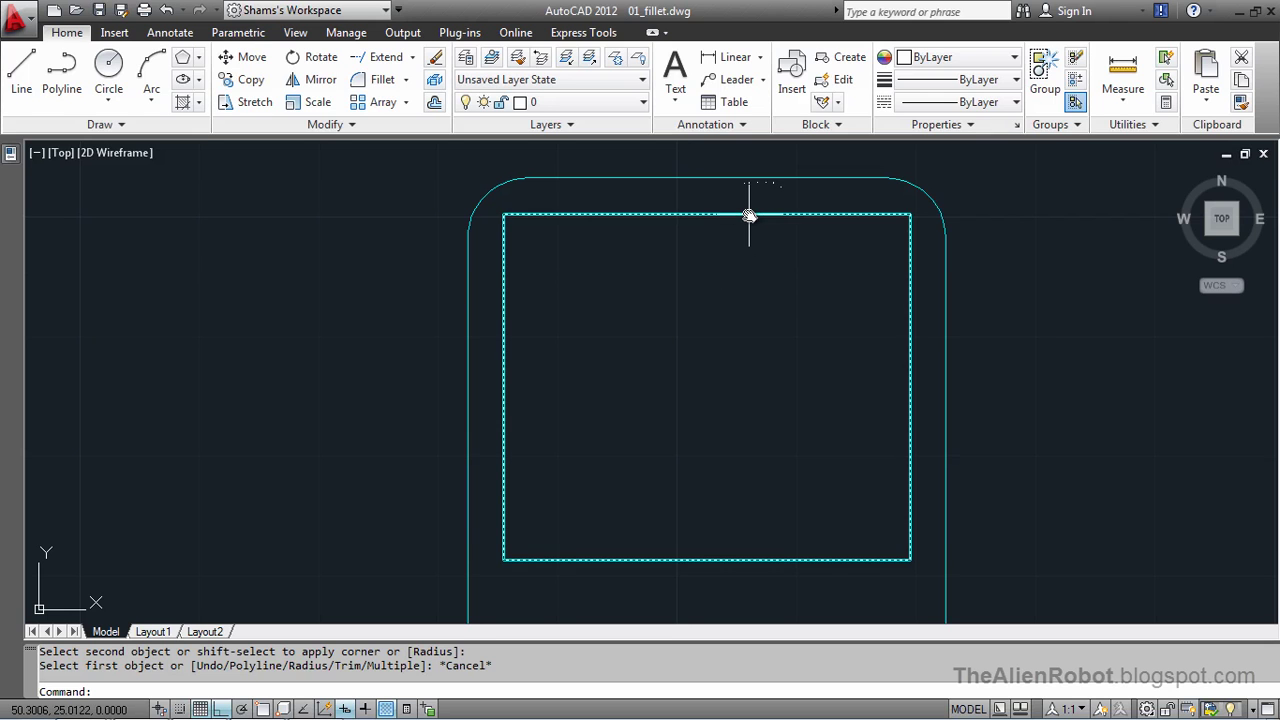
left_click(749, 215)
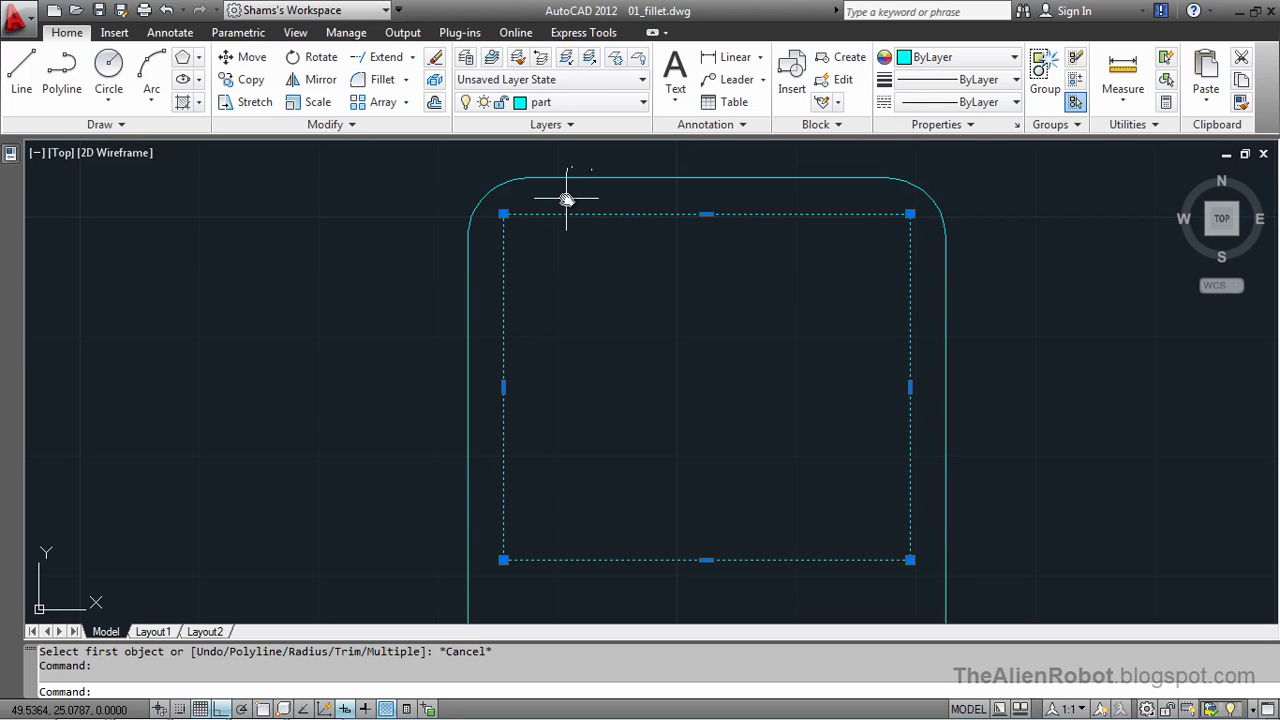
key("Escape")
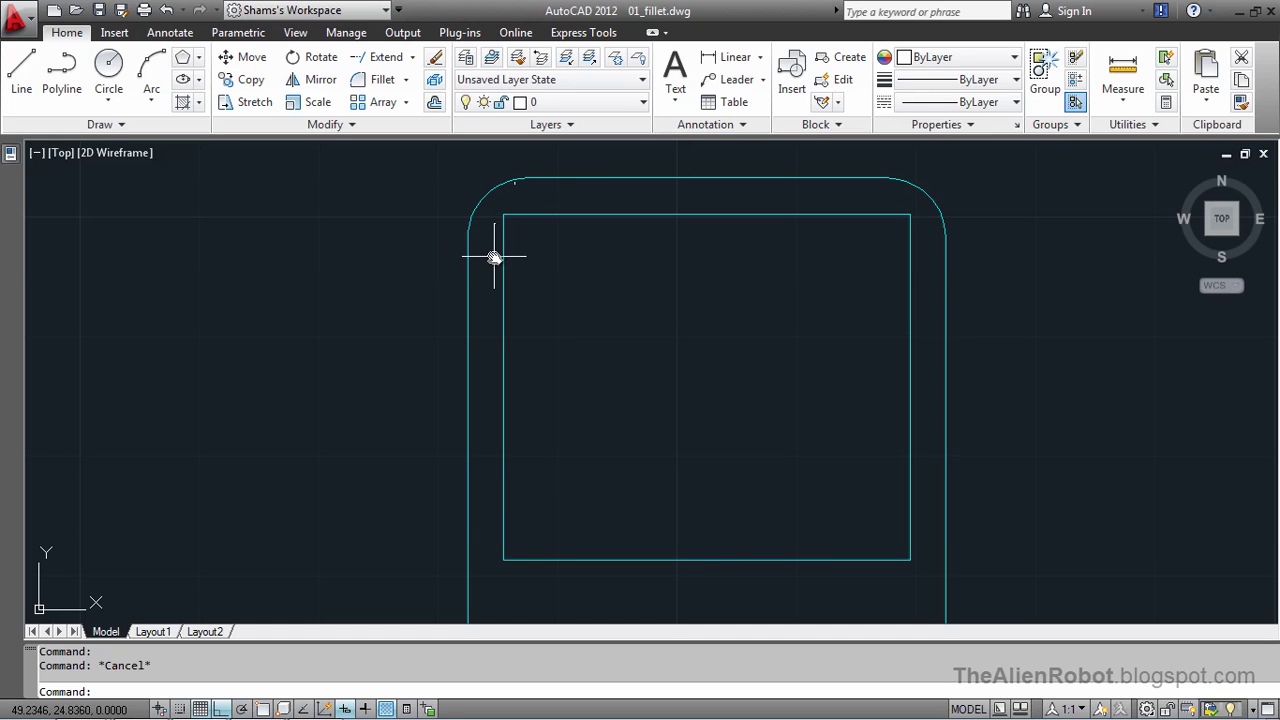
Step: Apply Fillet's Polyline option to the screen rectangle, rounding its four corners together
left_click(381, 80)
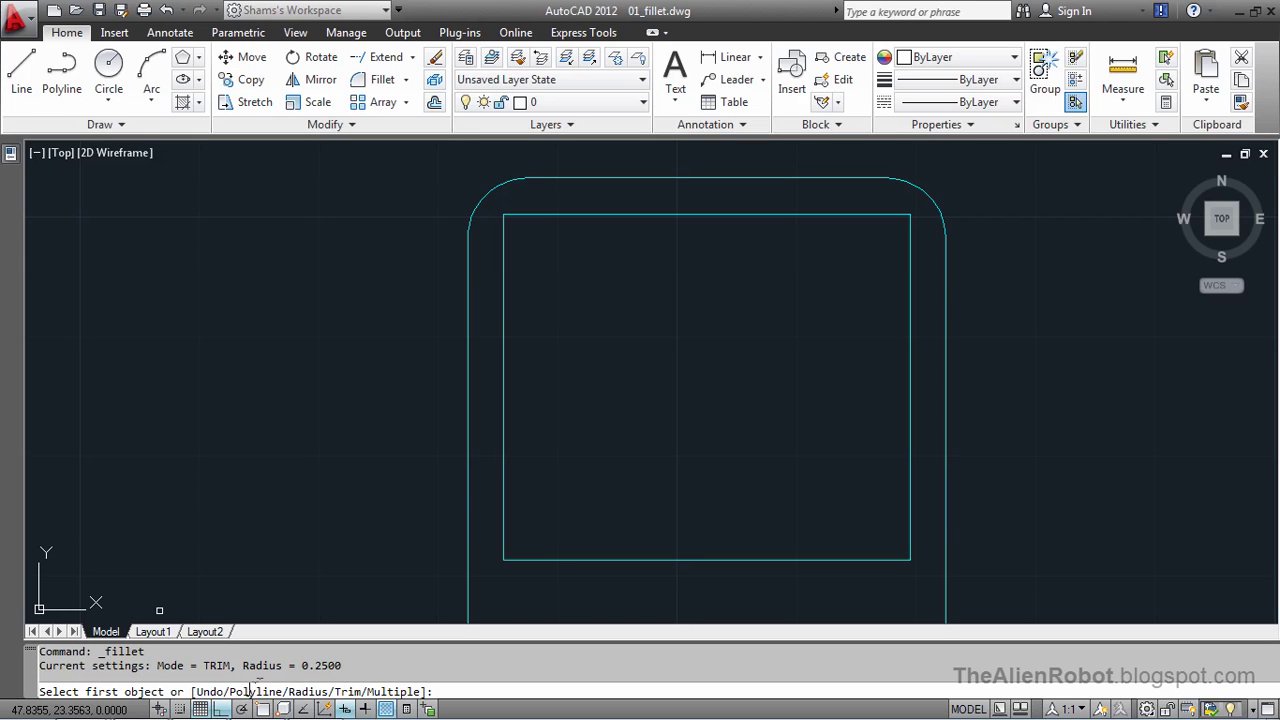
right_click(340, 436)
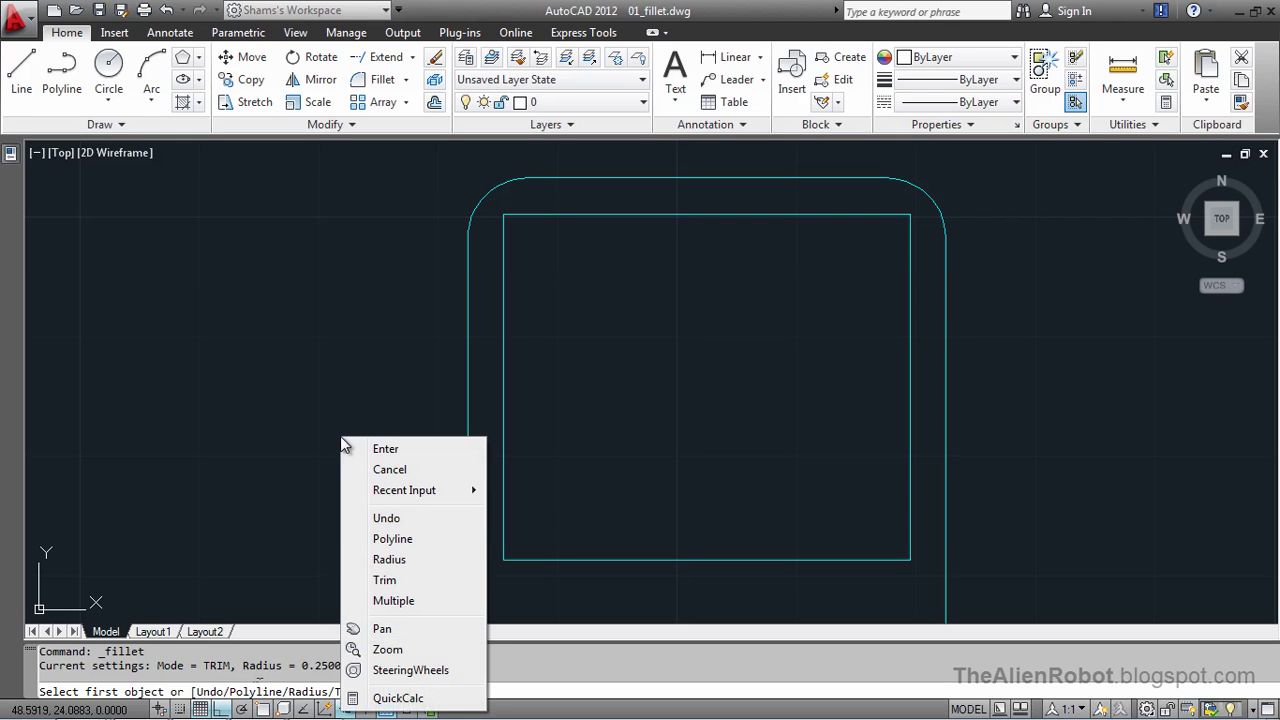
left_click(401, 543)
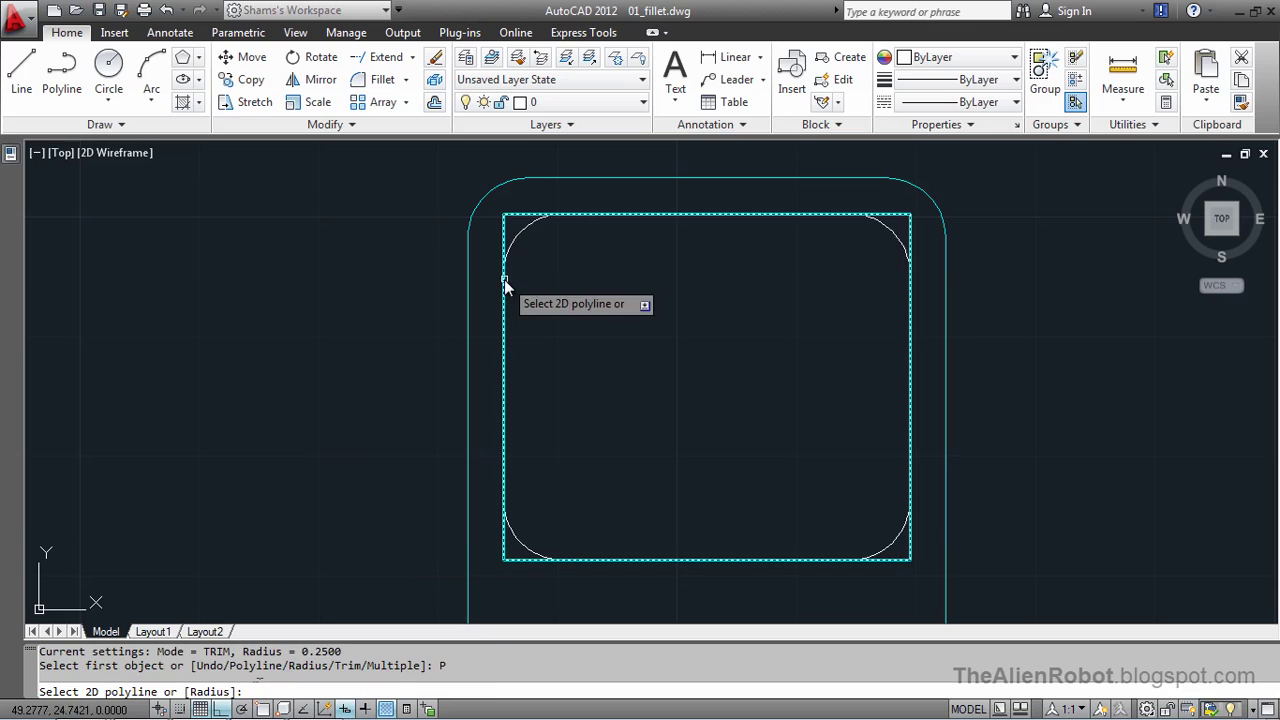
left_click(545, 220)
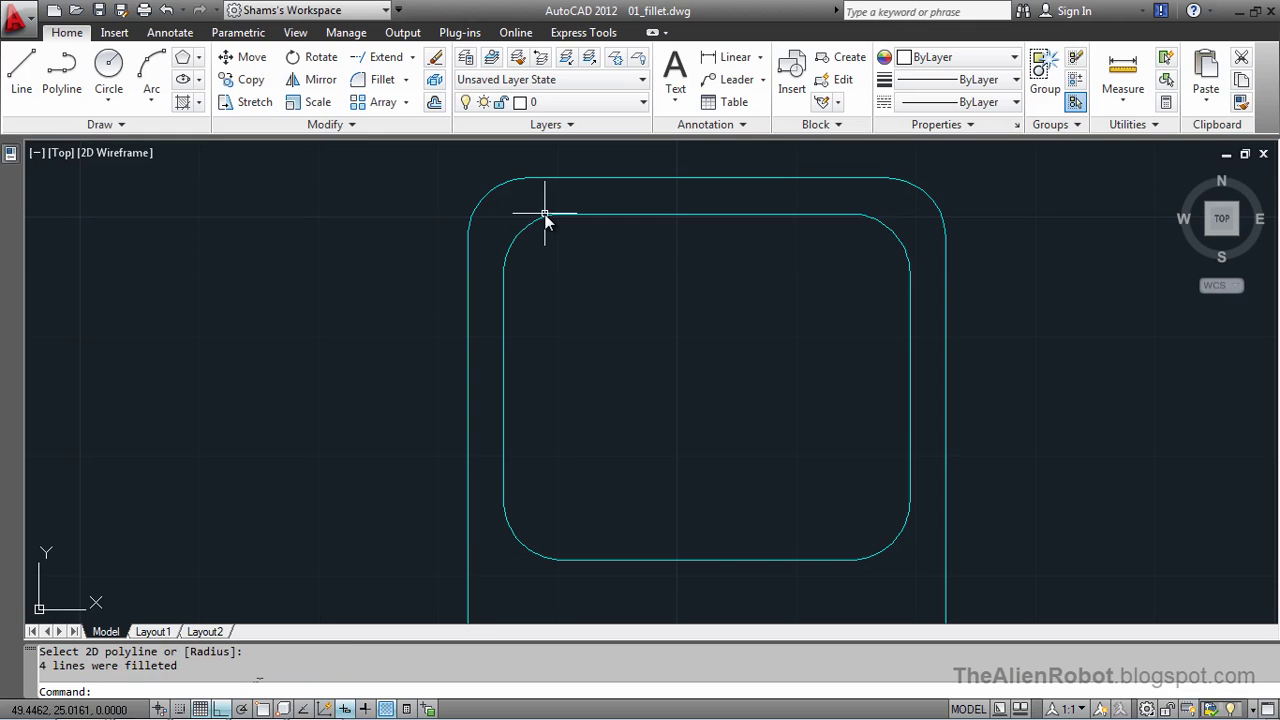